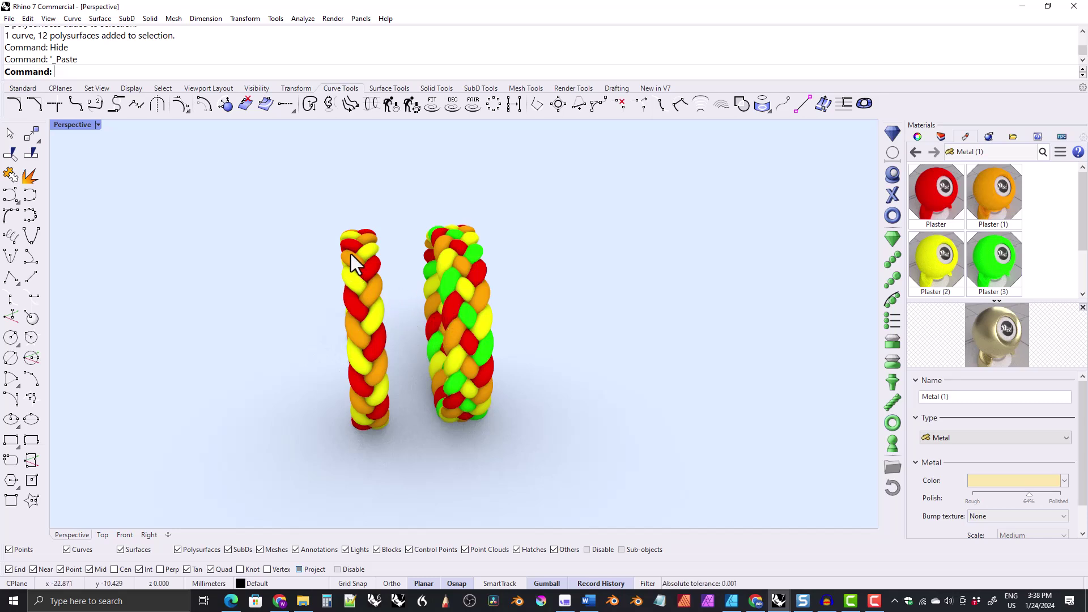
# - Select the three-strand braided ring and examine its weave up close
pyautogui.moveTo(294, 239); pyautogui.dragTo(294, 239)
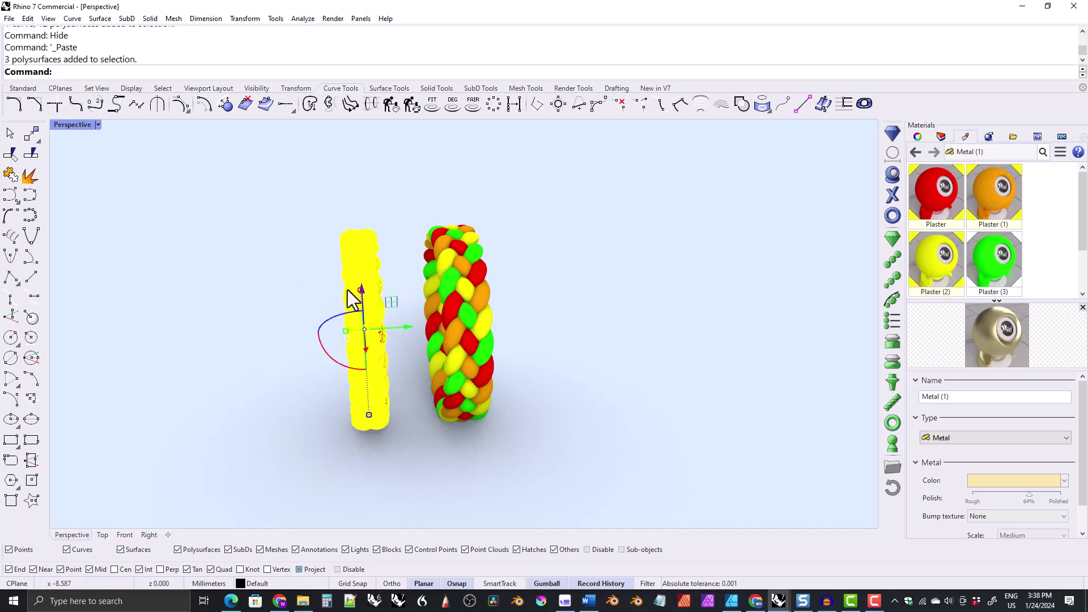
pyautogui.moveTo(357, 292); pyautogui.dragTo(368, 272, button='right')
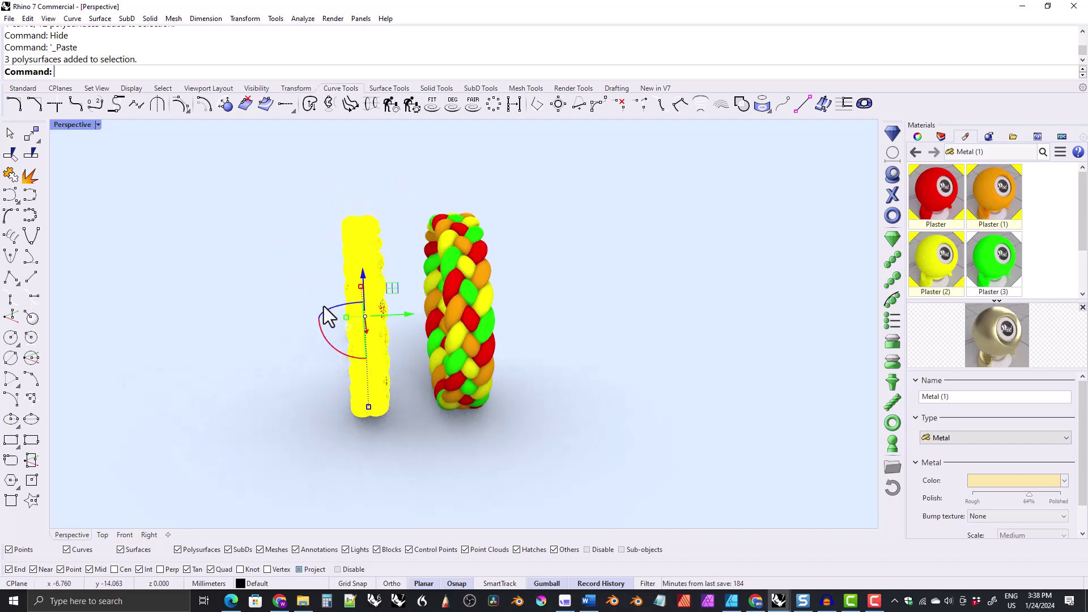
pyautogui.click(290, 280)
pyautogui.scroll(5, 377, 262)
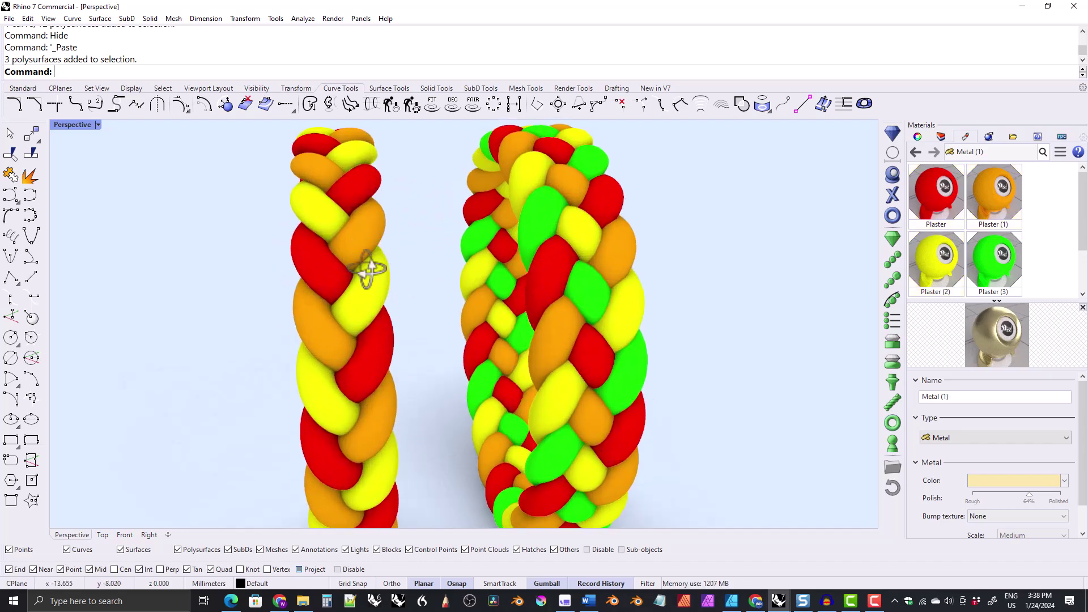
pyautogui.moveTo(365, 268); pyautogui.dragTo(278, 220, button='right')
# - Switch the Perspective viewport to Shaded display and inspect the surface structure of both braided rings
pyautogui.click(98, 125)
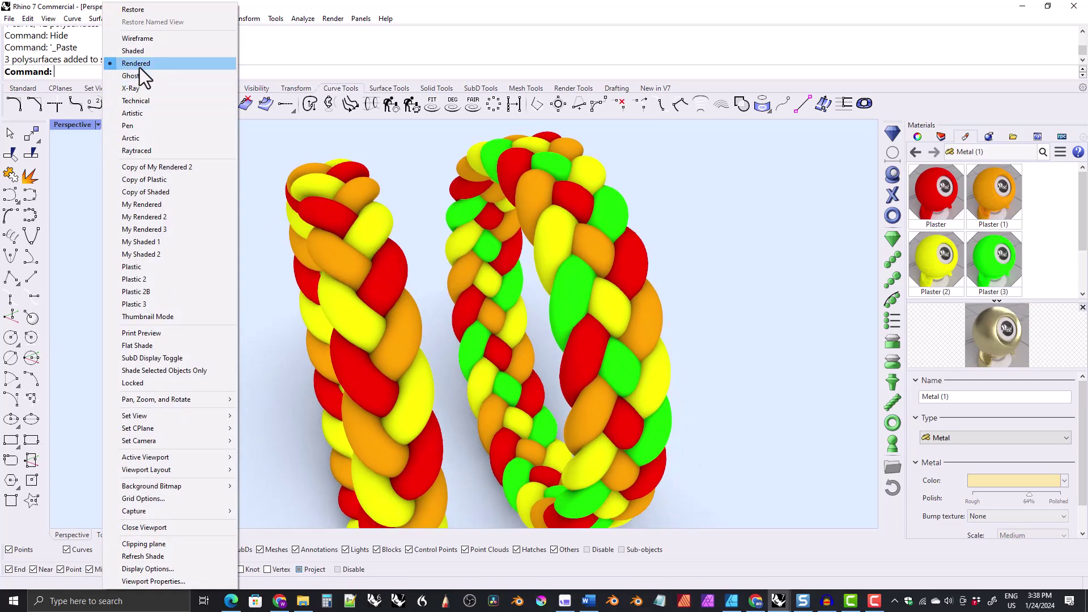
pyautogui.click(141, 51)
pyautogui.moveTo(317, 227)
pyautogui.mouseDown(button='right')
pyautogui.moveTo(358, 257)
pyautogui.moveTo(289, 250)
pyautogui.mouseUp(button='right')
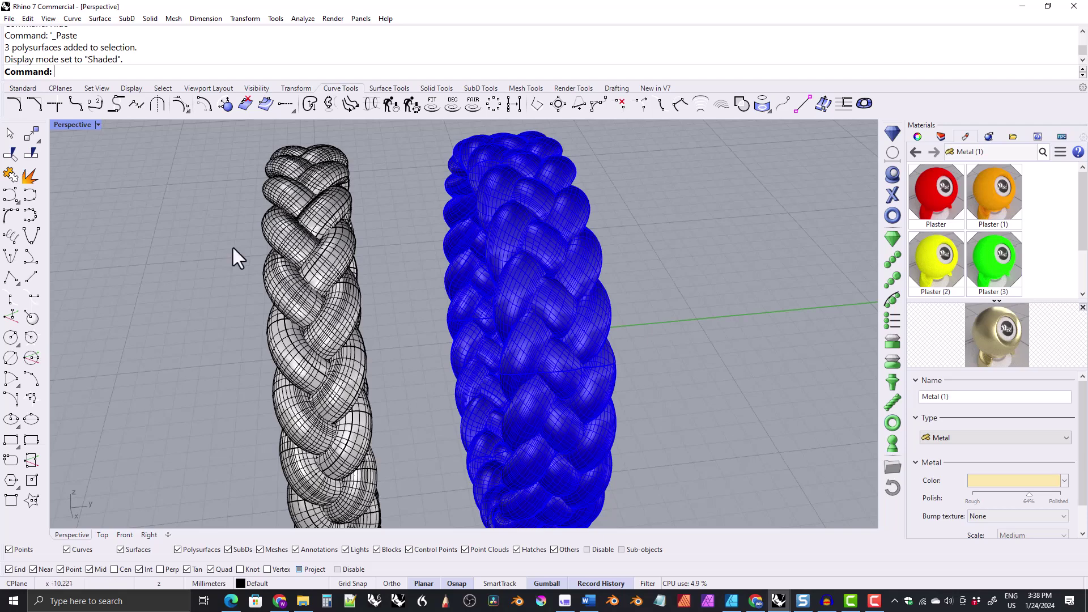
pyautogui.moveTo(357, 239); pyautogui.dragTo(348, 304, button='right')
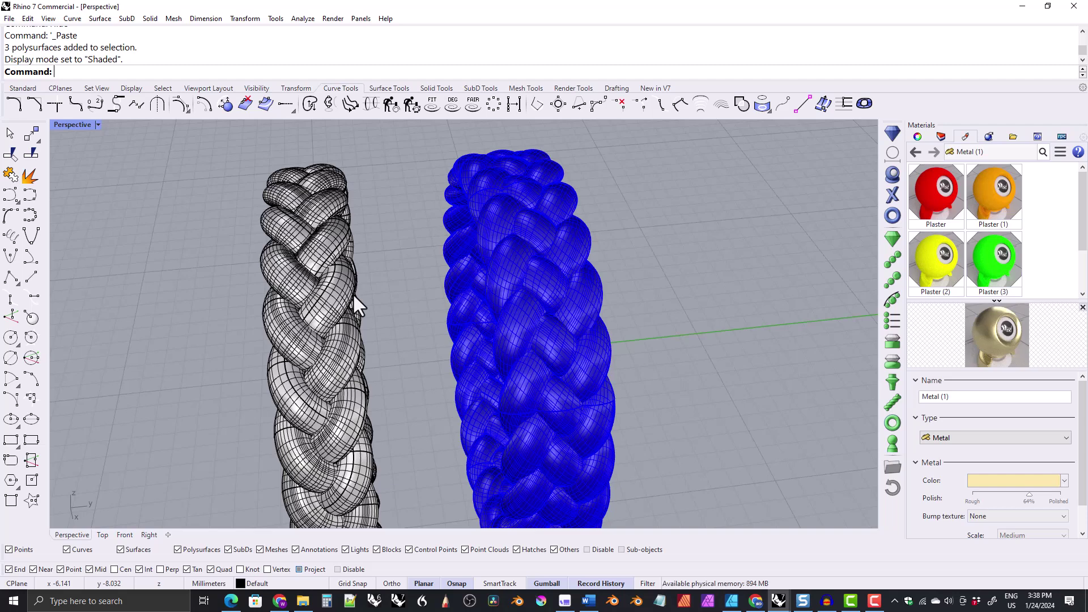
# - Return the Perspective viewport to Rendered display and select the three-strand ring's individual strands in turn to trace their paths
pyautogui.click(99, 126)
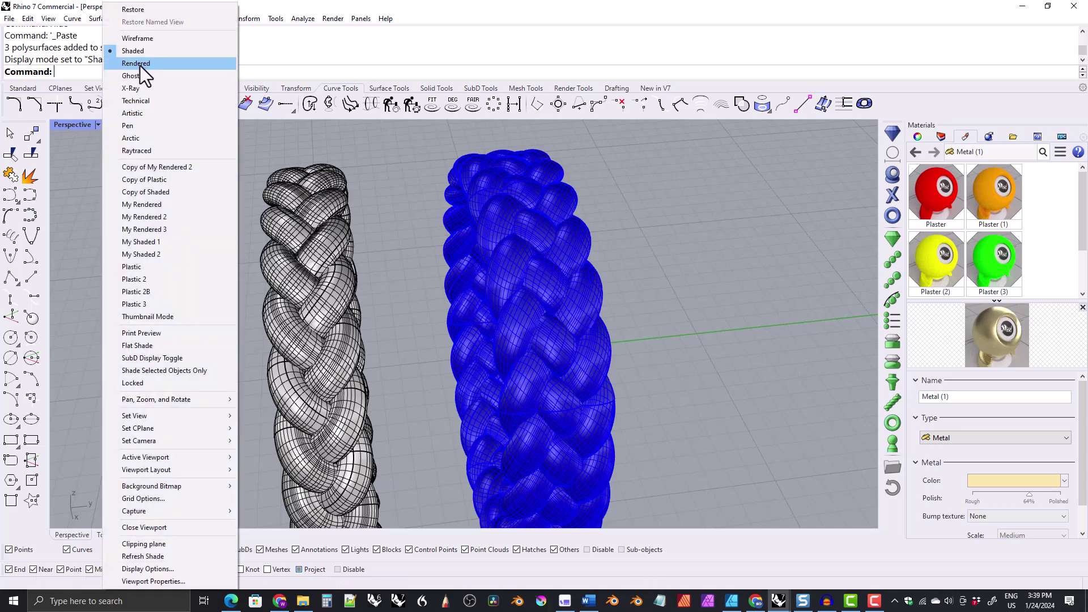
pyautogui.click(141, 66)
pyautogui.moveTo(221, 291); pyautogui.dragTo(310, 212, button='right')
pyautogui.click(333, 264)
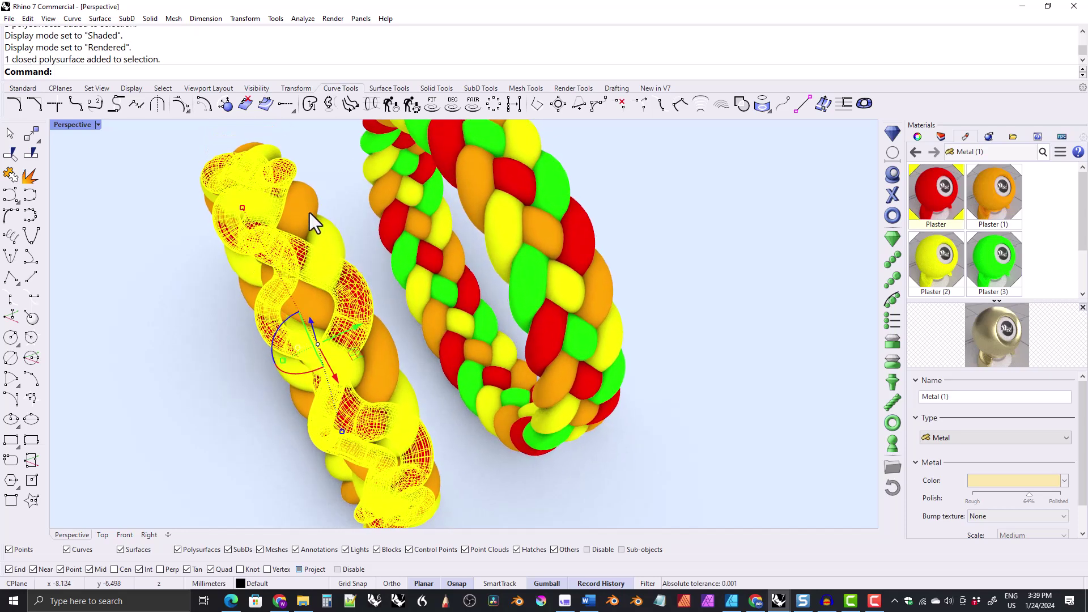
pyautogui.click(338, 247)
pyautogui.click(338, 246)
pyautogui.moveTo(376, 288); pyautogui.dragTo(414, 285, button='right')
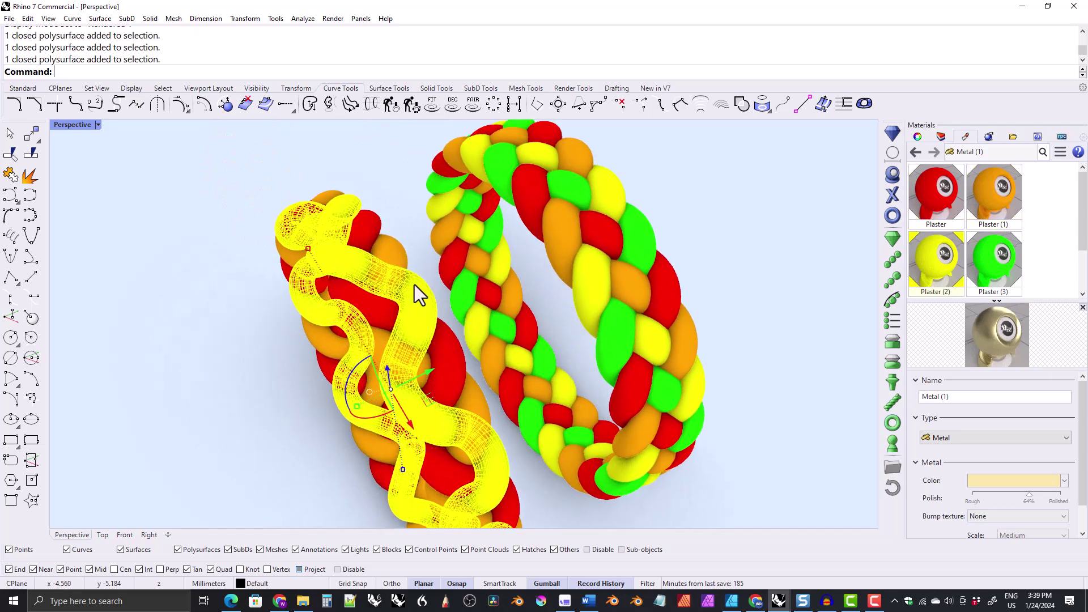
pyautogui.press('Escape')
pyautogui.moveTo(307, 323); pyautogui.dragTo(475, 297, button='right')
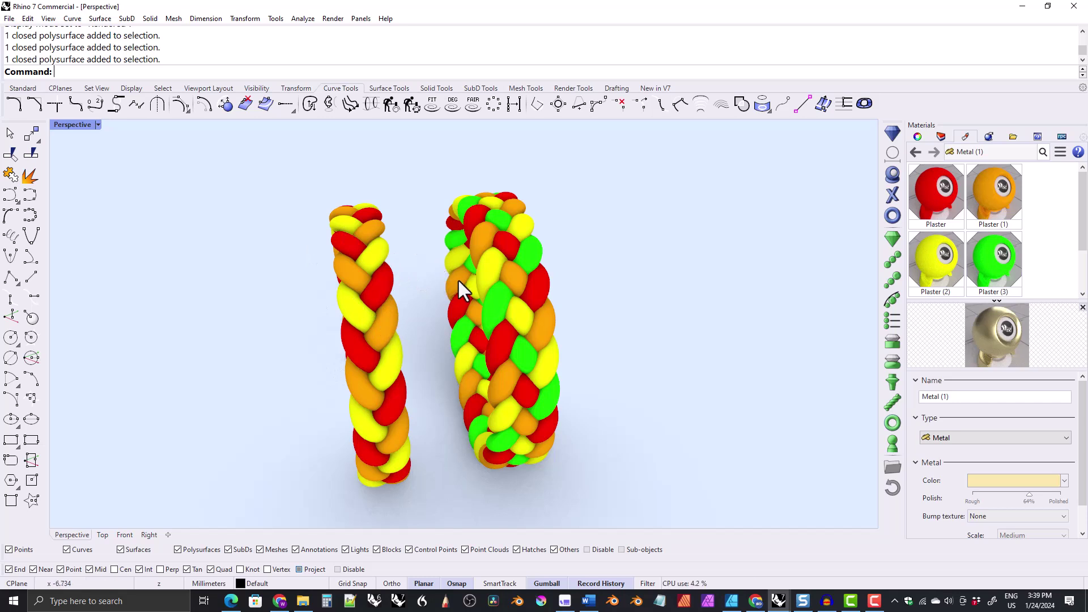
# - Select the four-strand braided ring's individual strands in turn to trace how each one runs around the band
pyautogui.moveTo(458, 278); pyautogui.dragTo(427, 265, button='right')
pyautogui.scroll(3, 493, 262)
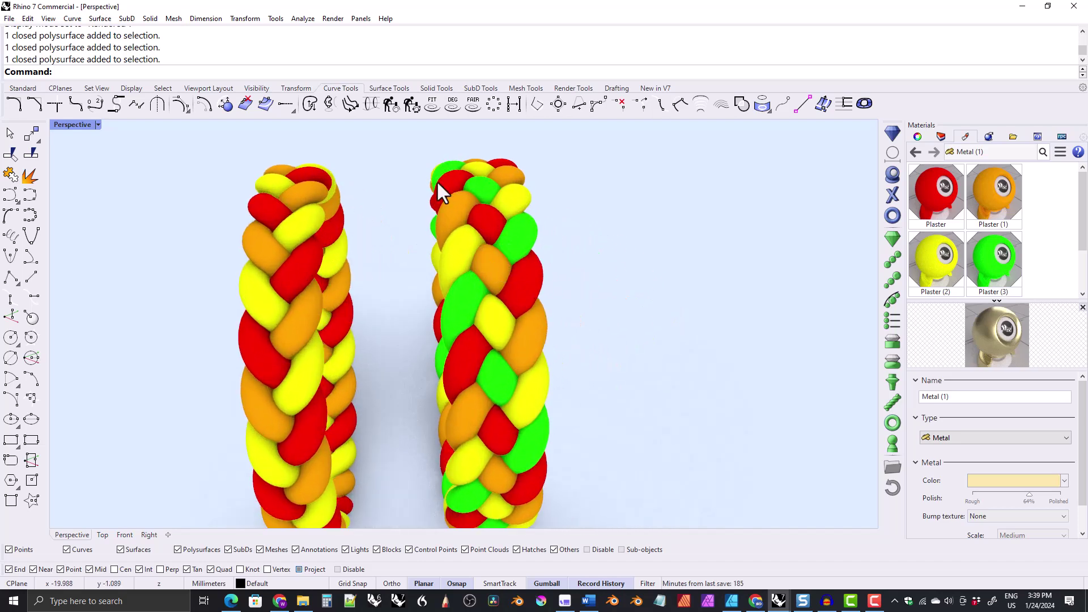
pyautogui.moveTo(444, 337); pyautogui.dragTo(478, 328, button='right')
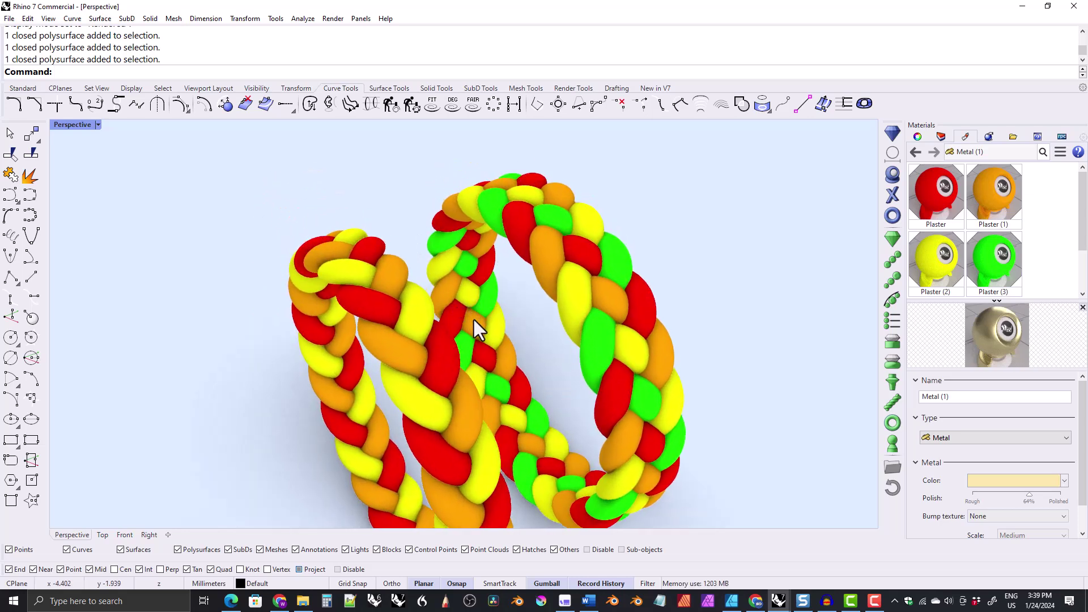
pyautogui.moveTo(488, 284); pyautogui.dragTo(426, 271, button='right')
pyautogui.moveTo(451, 236); pyautogui.dragTo(463, 291, button='right')
pyautogui.click(465, 291)
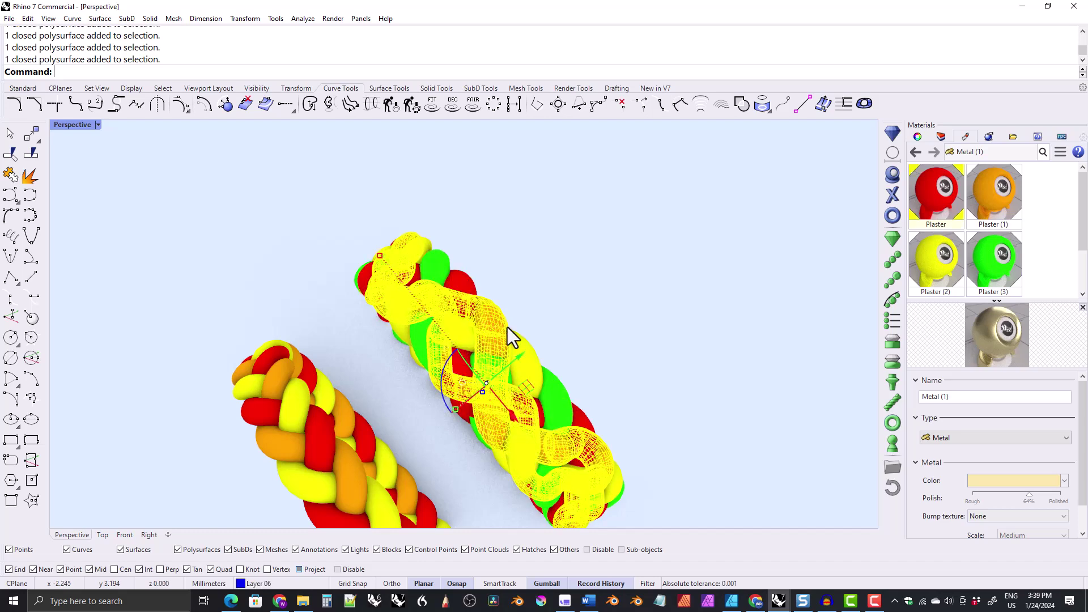
pyautogui.moveTo(561, 393); pyautogui.dragTo(517, 291, button='right')
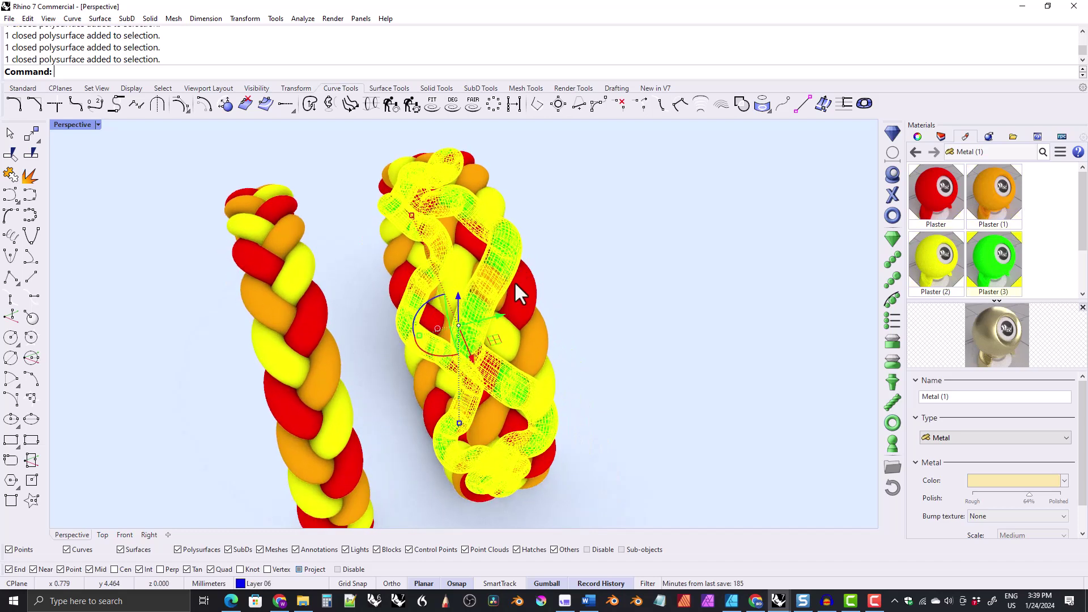
pyautogui.click(397, 286)
pyautogui.moveTo(397, 287); pyautogui.dragTo(493, 280, button='right')
# - Examine how the coloured strands cross in the four-strand ring compared with the three-strand ring
pyautogui.scroll(5, 487, 241)
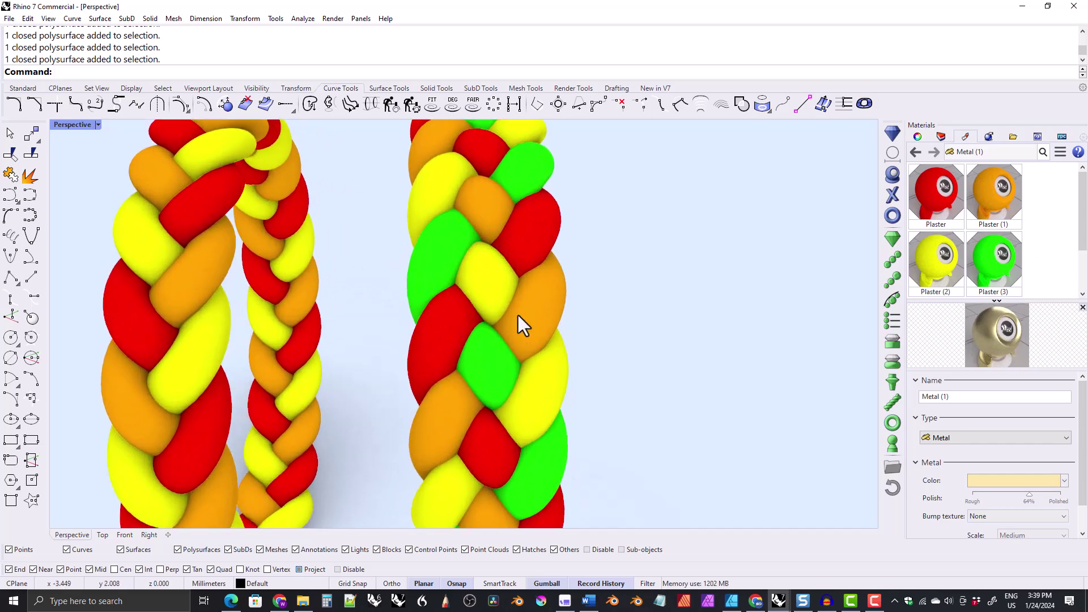
pyautogui.moveTo(425, 318); pyautogui.dragTo(352, 301, button='right')
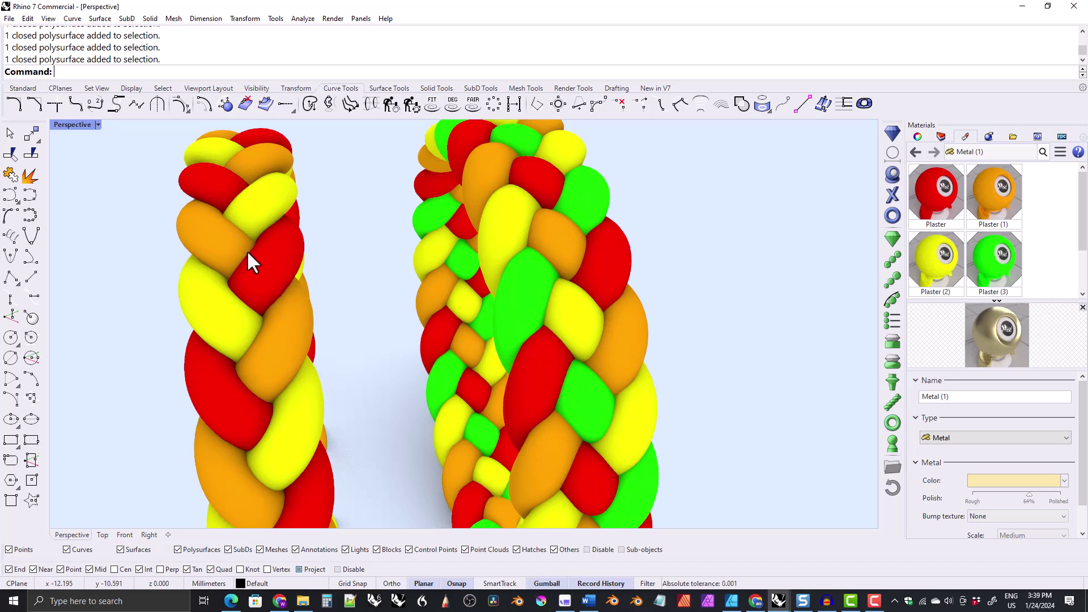
pyautogui.moveTo(258, 213)
pyautogui.mouseDown(button='right')
pyautogui.moveTo(291, 230)
pyautogui.moveTo(308, 271)
pyautogui.moveTo(277, 220)
pyautogui.moveTo(260, 234)
pyautogui.mouseUp(button='right')
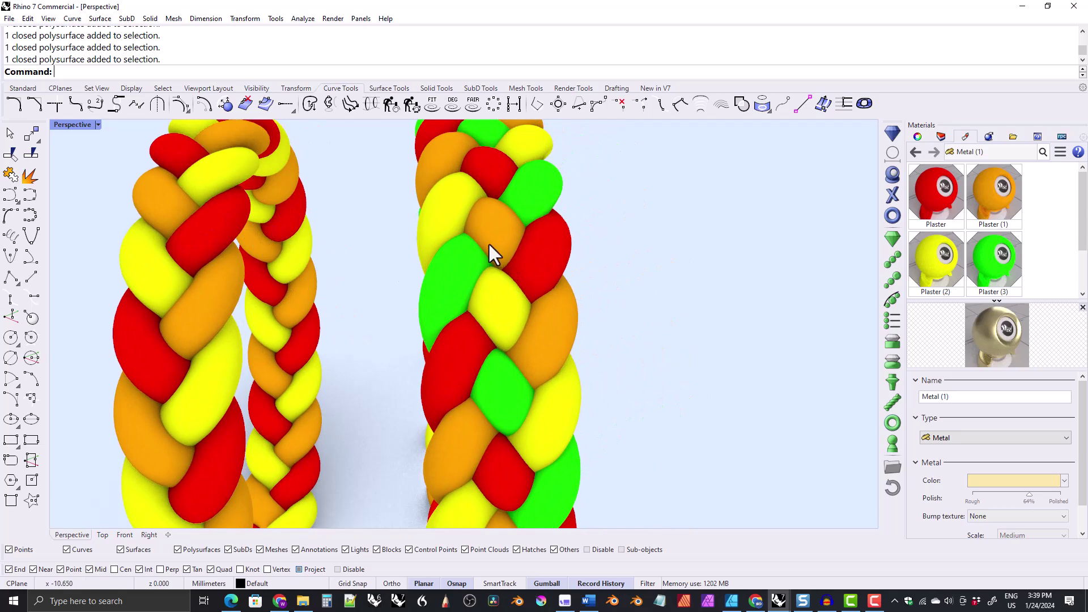
pyautogui.scroll(5, 510, 275)
pyautogui.moveTo(482, 278); pyautogui.dragTo(501, 377, button='right')
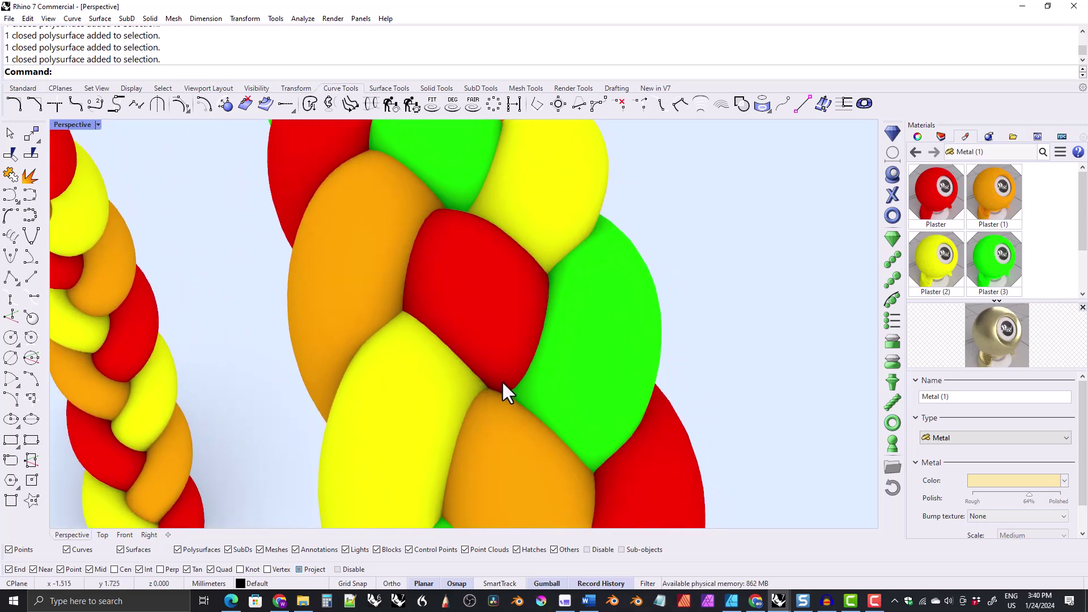
pyautogui.moveTo(593, 460); pyautogui.dragTo(549, 407, button='right')
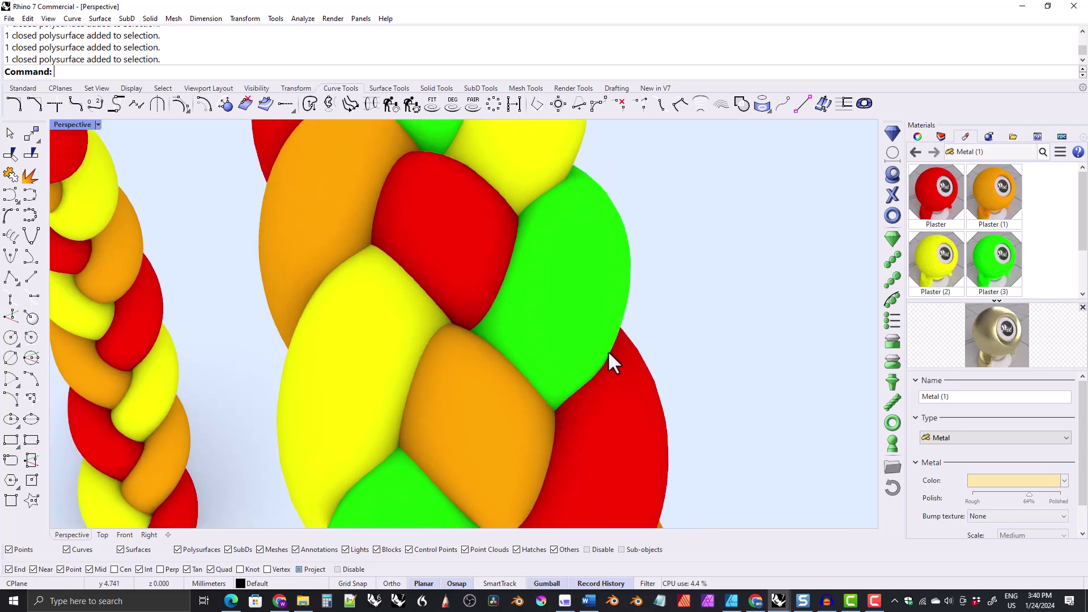
pyautogui.scroll(-6, 357, 229)
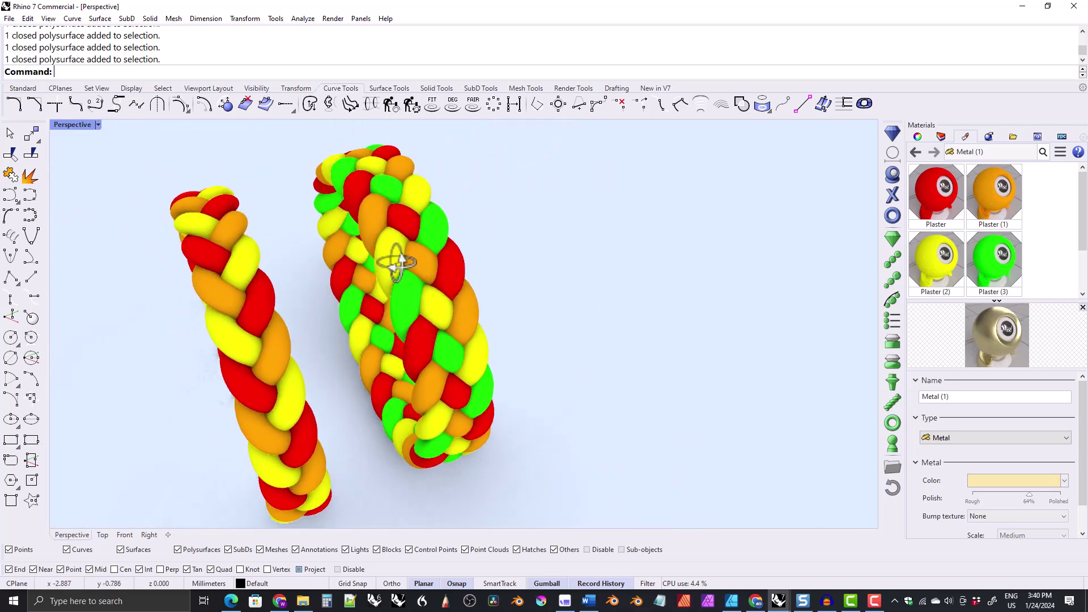
pyautogui.moveTo(389, 243); pyautogui.dragTo(401, 161, button='right')
# - Duplicate the four-strand braided ring beside the original along the Y axis and group the copy's strands
pyautogui.moveTo(394, 138); pyautogui.dragTo(598, 462)
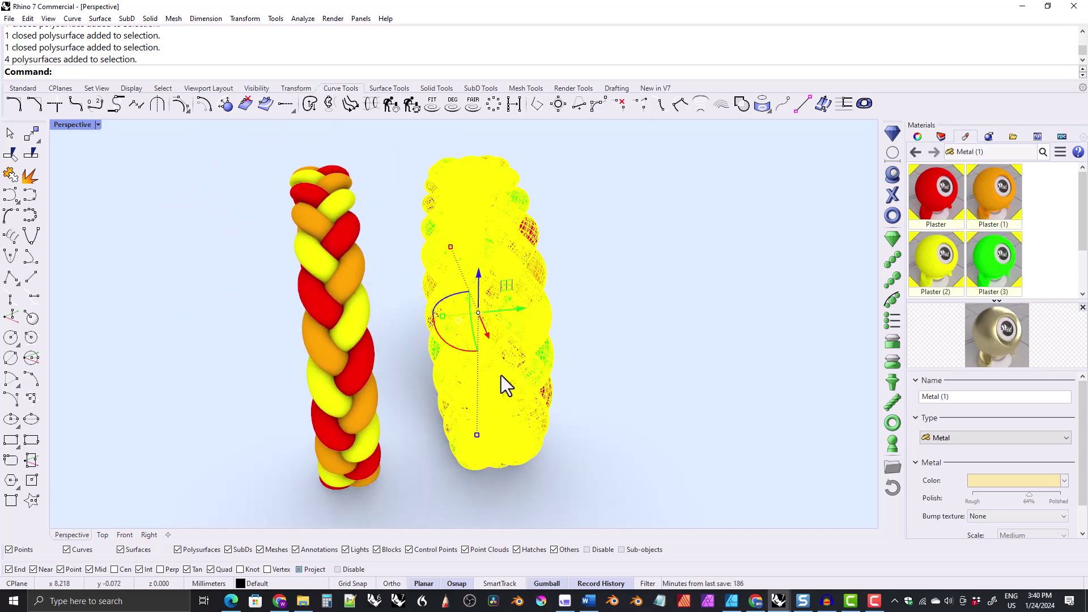
pyautogui.moveTo(505, 384); pyautogui.dragTo(505, 316, button='right')
pyautogui.moveTo(512, 322); pyautogui.dragTo(647, 321)
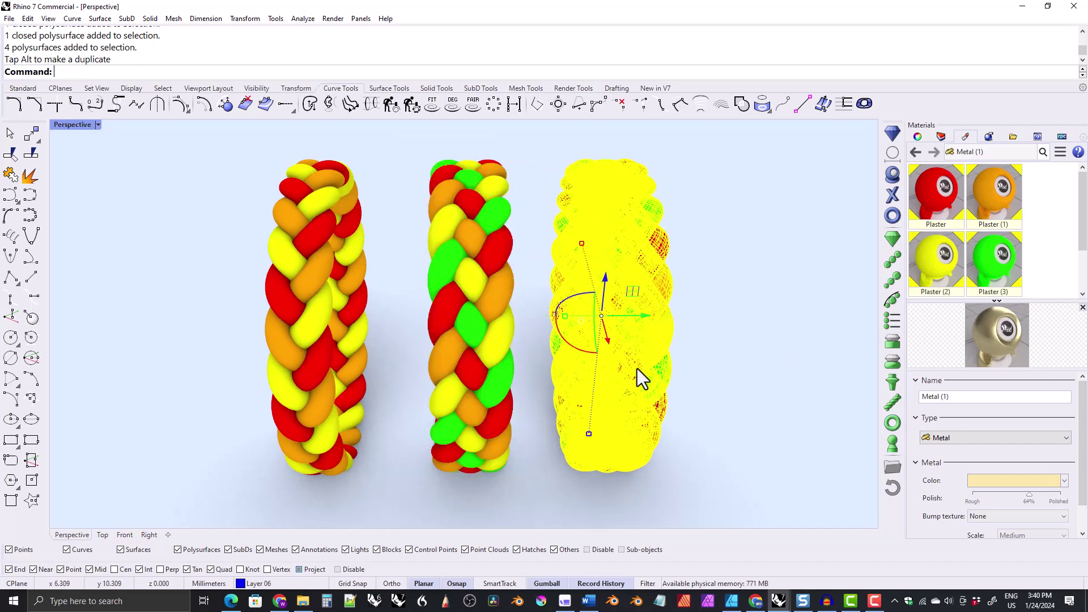
pyautogui.hotkey('ctrl', 'g')
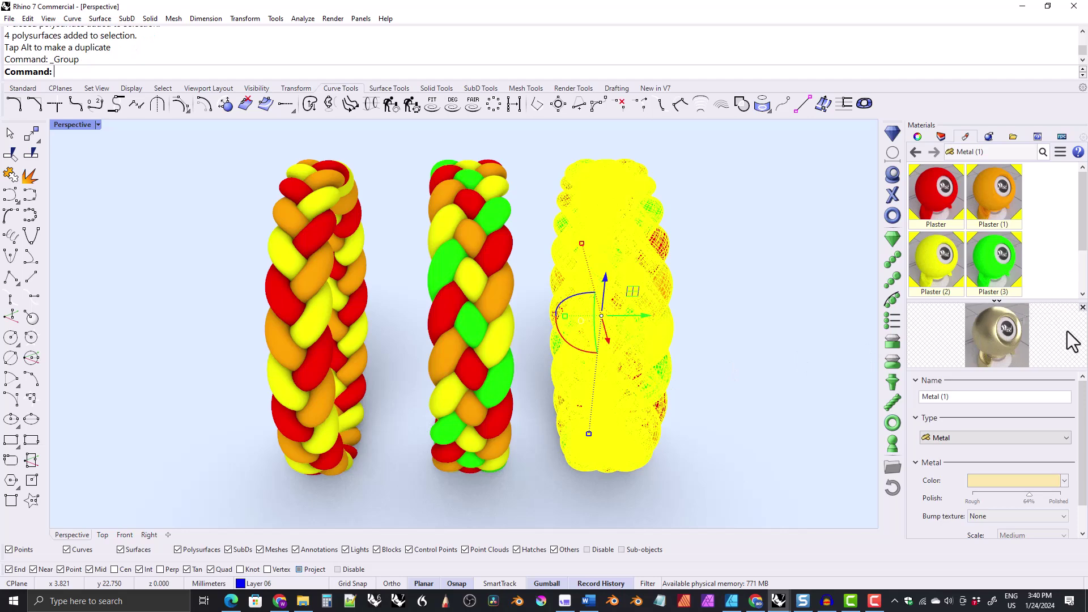
# - Assign the silver Metal material to the copied four-strand ring
pyautogui.scroll(-3, 1080, 264)
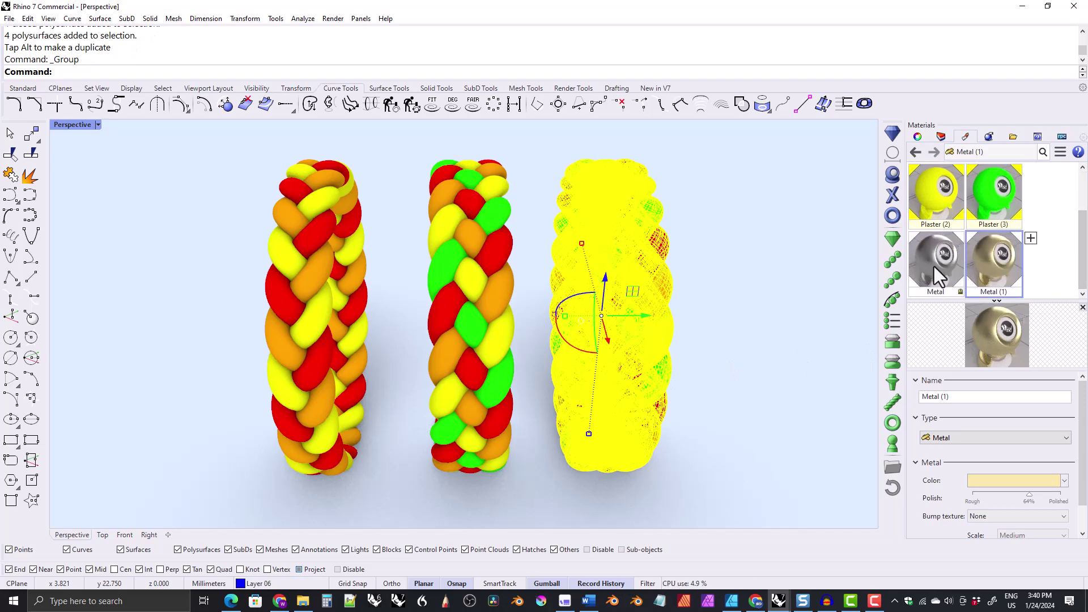
pyautogui.click(935, 267)
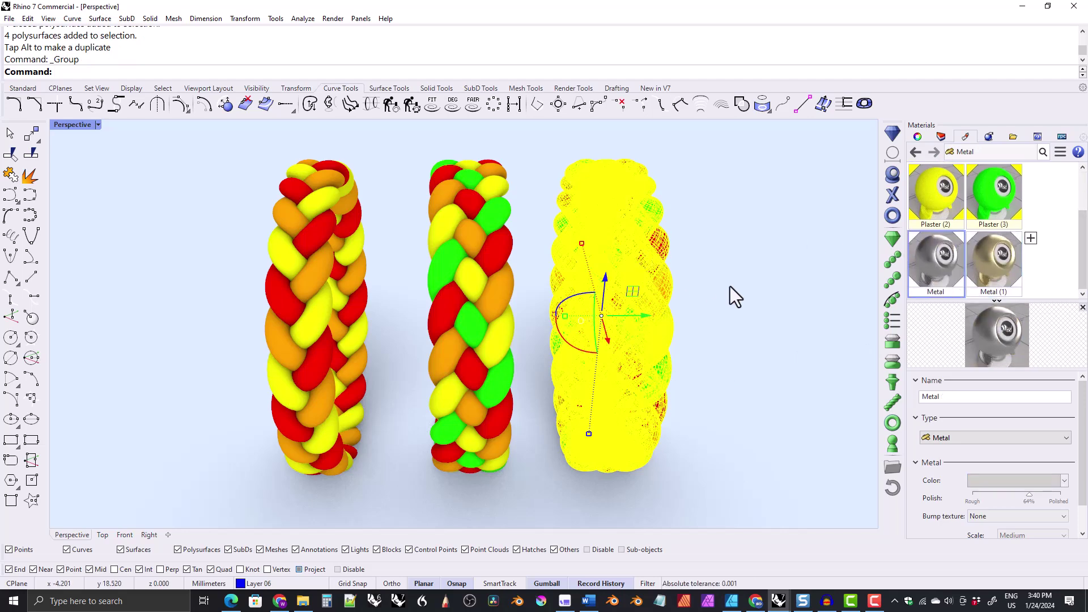
pyautogui.click(740, 297)
pyautogui.moveTo(652, 266); pyautogui.dragTo(652, 267)
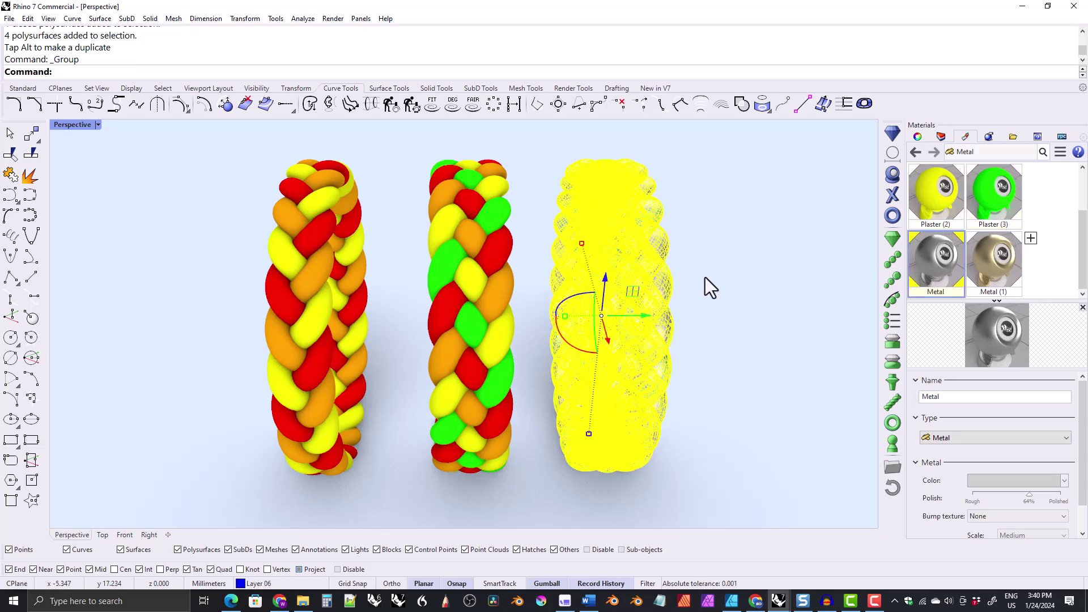
# - Examine the metal ring's braid from several angles and close up, comparing it with the coloured rings
pyautogui.moveTo(705, 287); pyautogui.dragTo(553, 301, button='right')
pyautogui.press('Return')
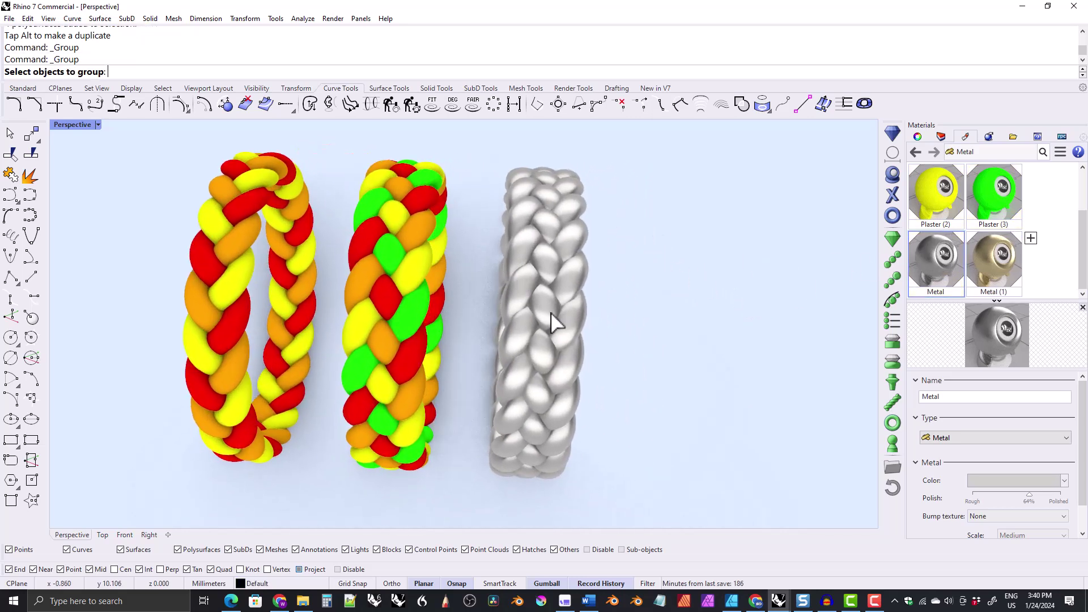
pyautogui.scroll(6, 551, 320)
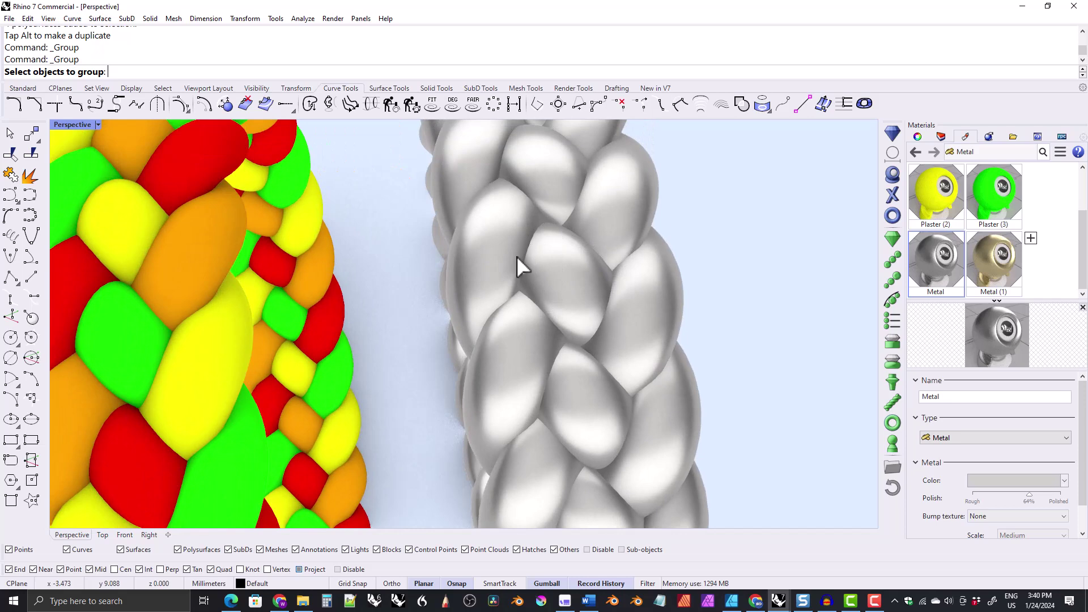
pyautogui.scroll(-6, 550, 321)
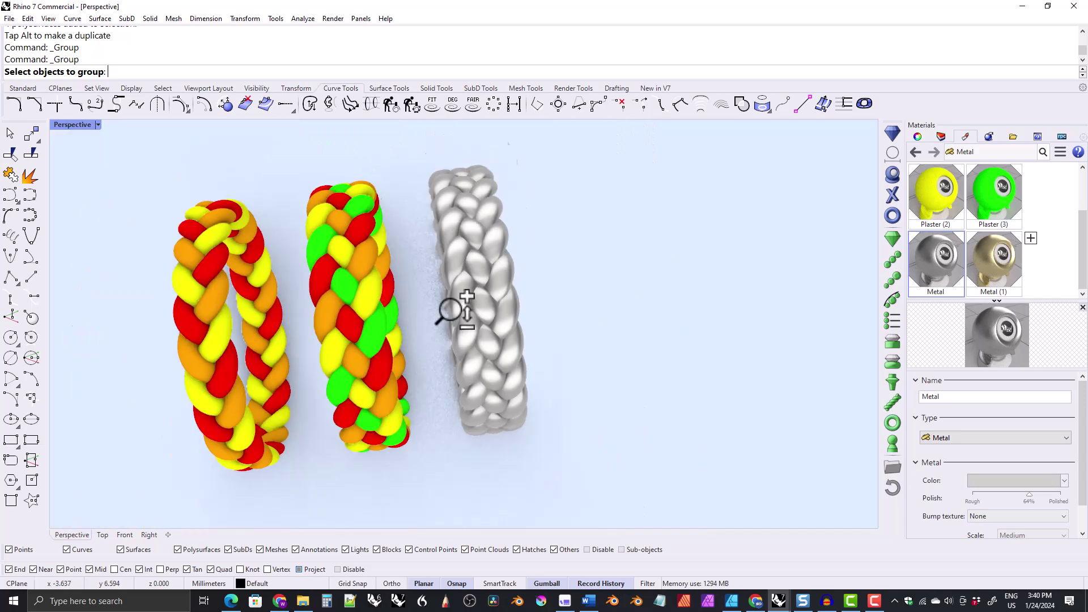
pyautogui.moveTo(449, 308); pyautogui.dragTo(424, 306, button='right')
pyautogui.moveTo(345, 251); pyautogui.dragTo(318, 213, button='right')
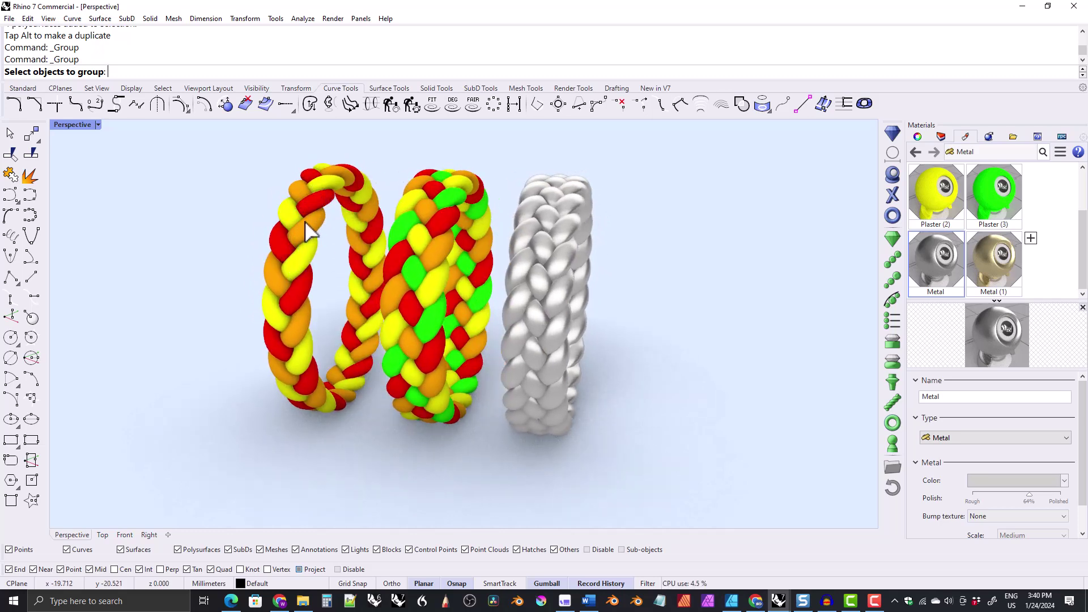
pyautogui.scroll(-2, 323, 248)
pyautogui.moveTo(323, 247)
pyautogui.mouseDown(button='right')
pyautogui.moveTo(359, 243)
pyautogui.moveTo(323, 231)
pyautogui.mouseUp(button='right')
pyautogui.scroll(4, 306, 269)
pyautogui.moveTo(563, 315); pyautogui.dragTo(654, 413, button='right')
pyautogui.scroll(3, 646, 374)
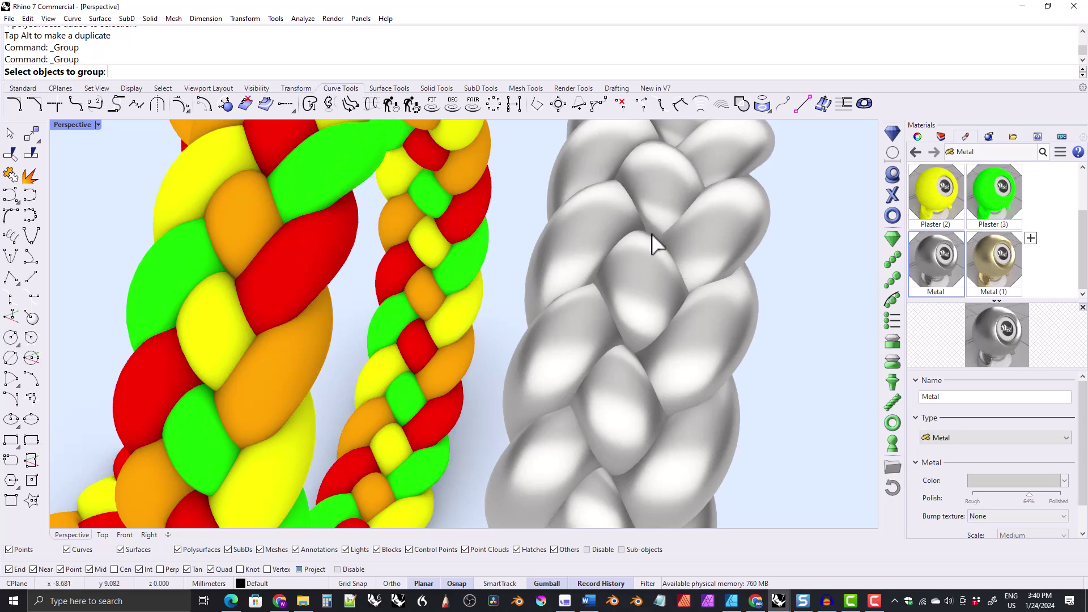
pyautogui.scroll(-3, 702, 323)
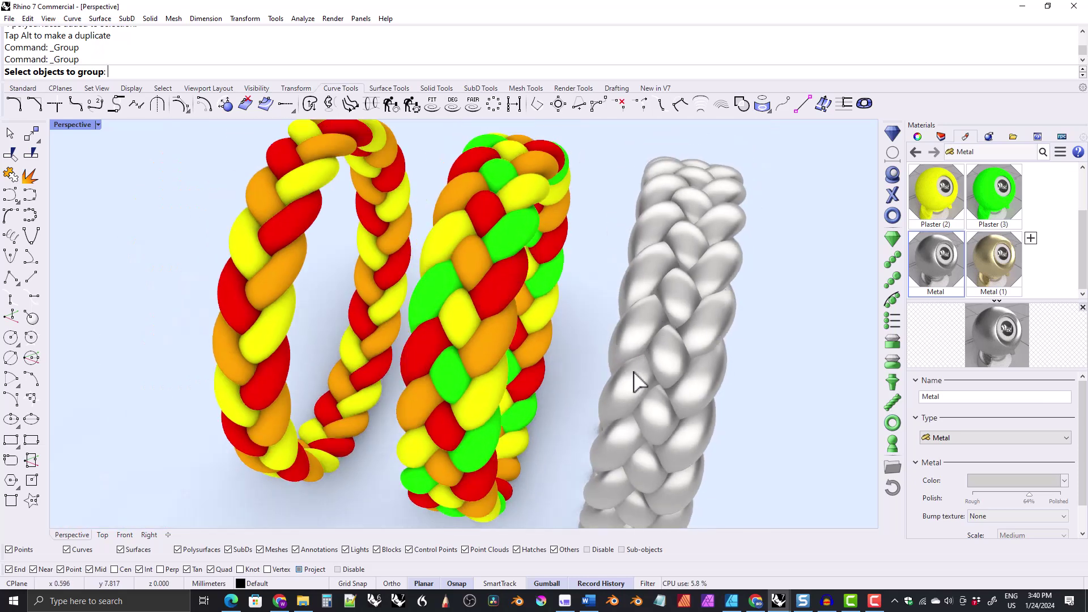
pyautogui.moveTo(637, 381); pyautogui.dragTo(633, 321, button='right')
pyautogui.scroll(5, 633, 323)
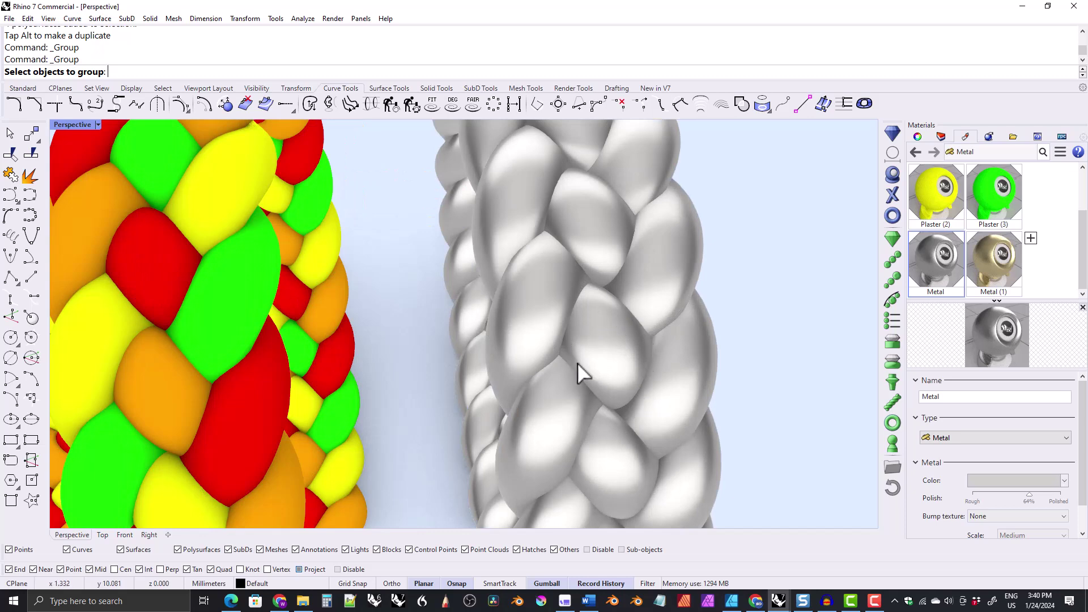
pyautogui.scroll(-5, 567, 288)
pyautogui.moveTo(566, 295); pyautogui.dragTo(586, 280, button='right')
# - Group the metal ring copy once more and delete it from the scene
pyautogui.moveTo(683, 320); pyautogui.dragTo(543, 216)
pyautogui.moveTo(383, 260); pyautogui.dragTo(386, 307, button='right')
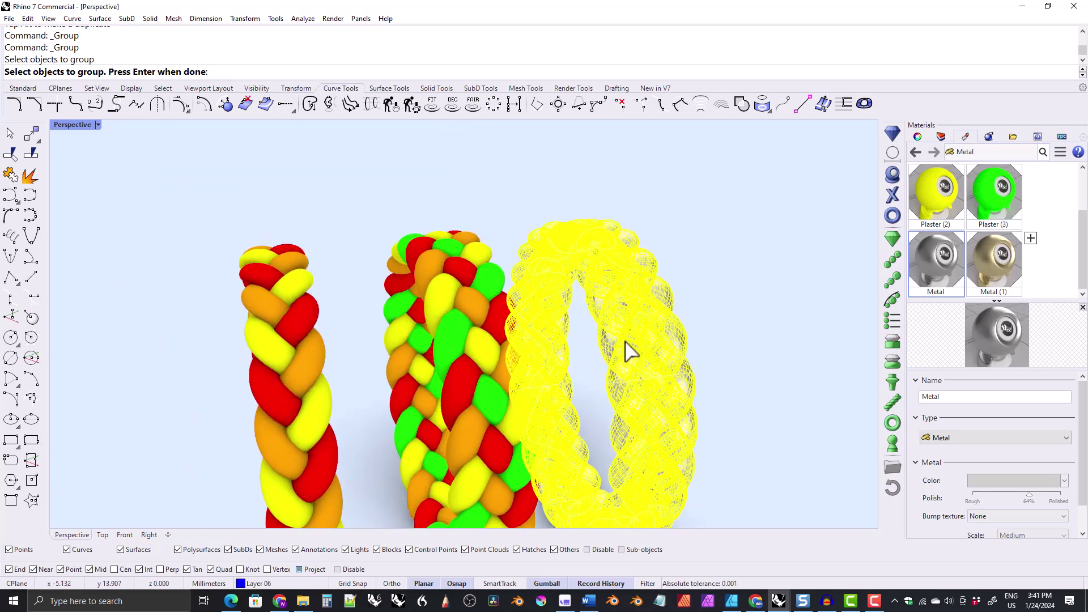
pyautogui.press('Return')
pyautogui.click(585, 300)
pyautogui.press('Delete')
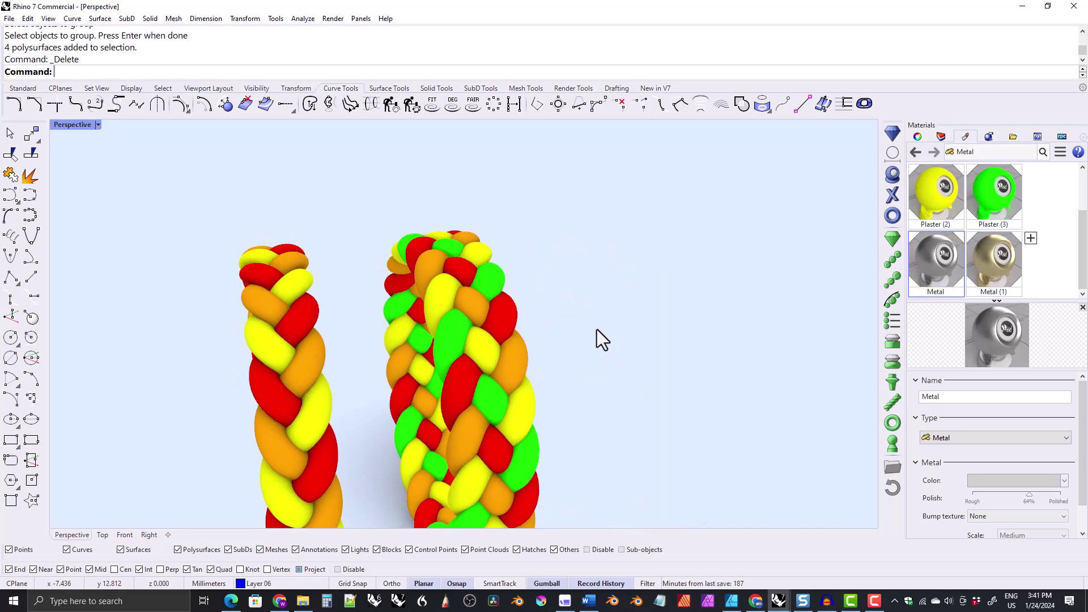
pyautogui.moveTo(597, 329); pyautogui.dragTo(538, 283, button='right')
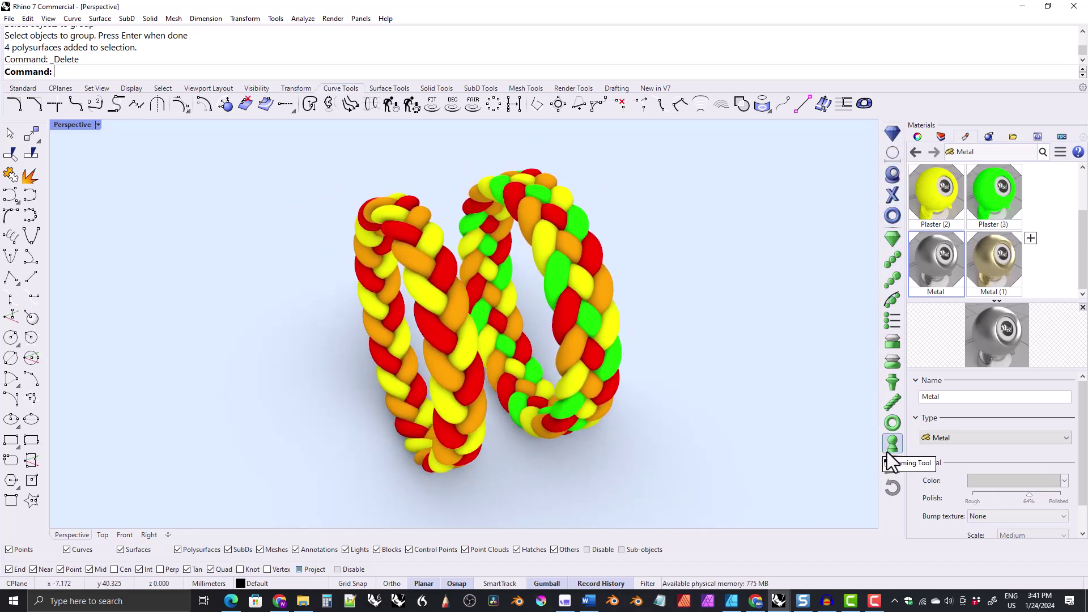
pyautogui.keyDown('shift'); pyautogui.moveTo(565, 310); pyautogui.dragTo(555, 324, button='right'); pyautogui.keyUp('shift')
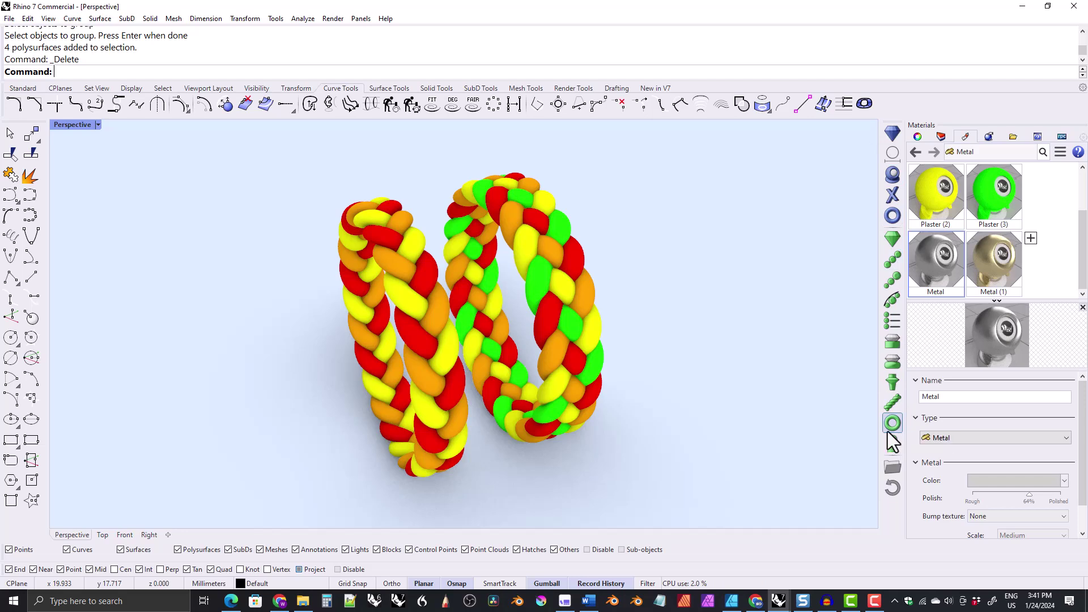
pyautogui.moveTo(498, 352); pyautogui.dragTo(549, 319, button='right')
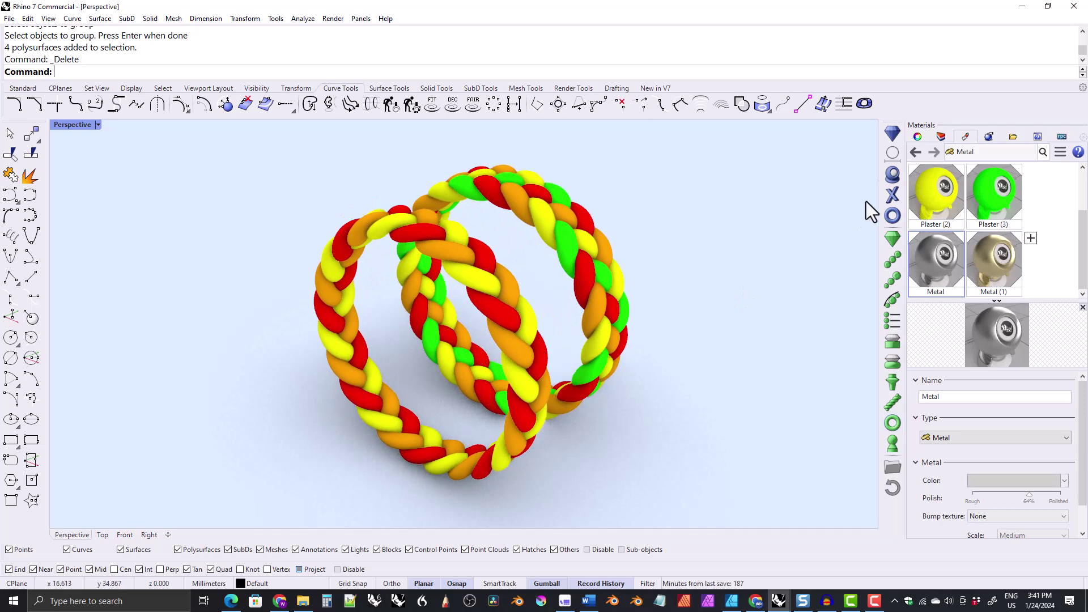
pyautogui.moveTo(590, 325); pyautogui.dragTo(470, 270, button='right')
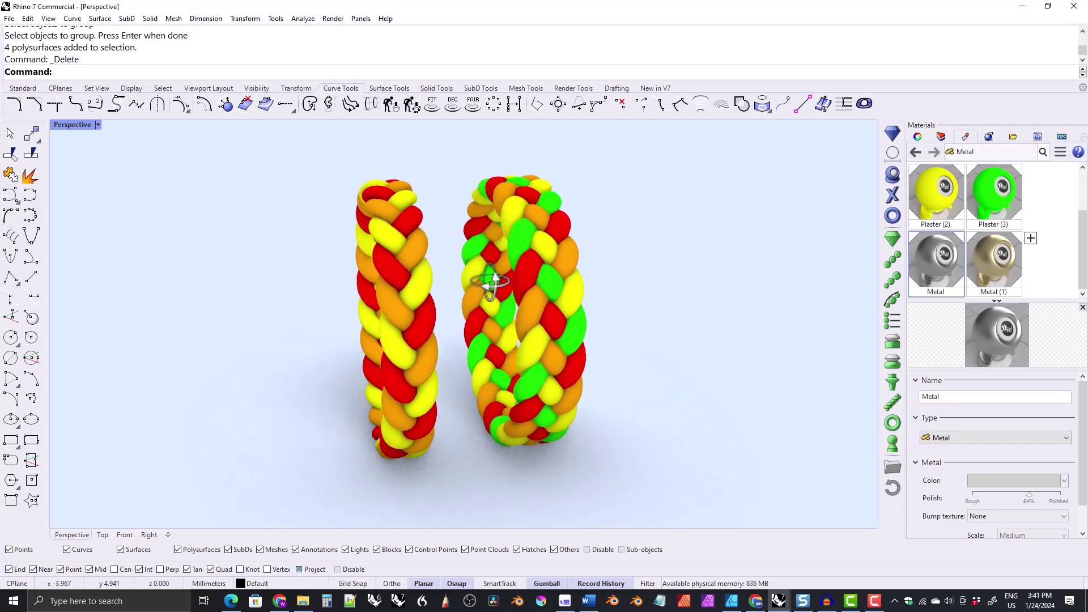